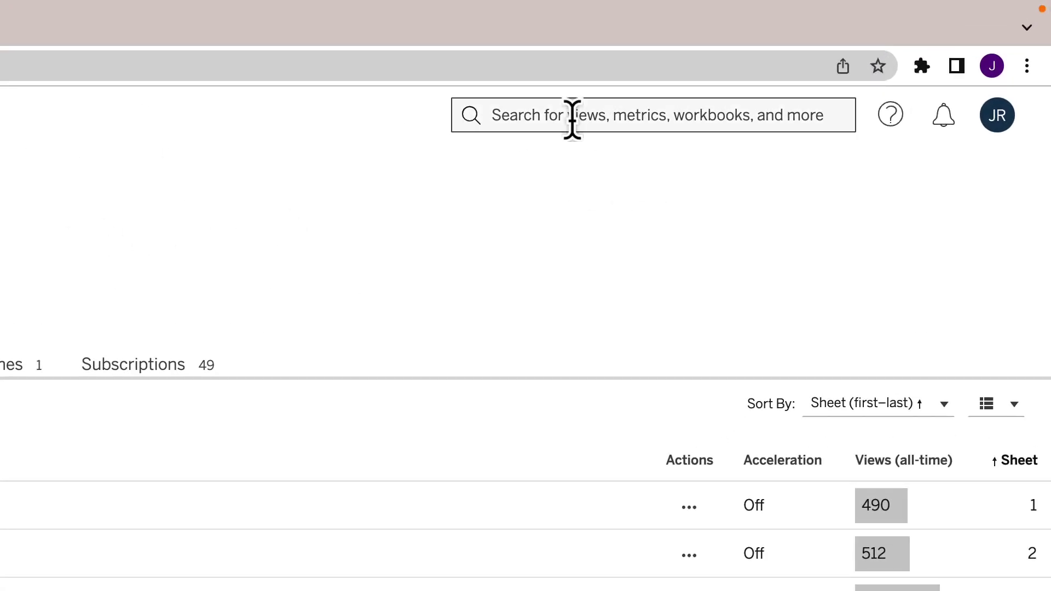
Search Tableau Server for '615' to find the teacher salary schedule views.
{"action": "left_click", "coordinate": [572, 117]}
{"action": "type", "text": "61"}
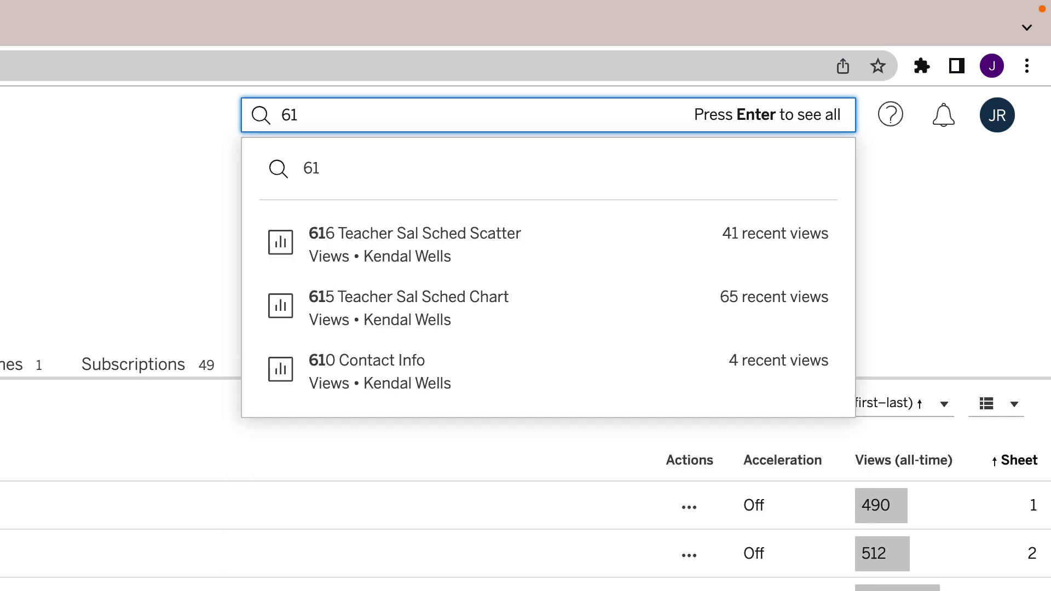
{"action": "type", "text": "5"}
Open the 615 Teacher Sal Sched Chart view and set Select Salary Group to Coop.
{"action": "left_click", "coordinate": [408, 299]}
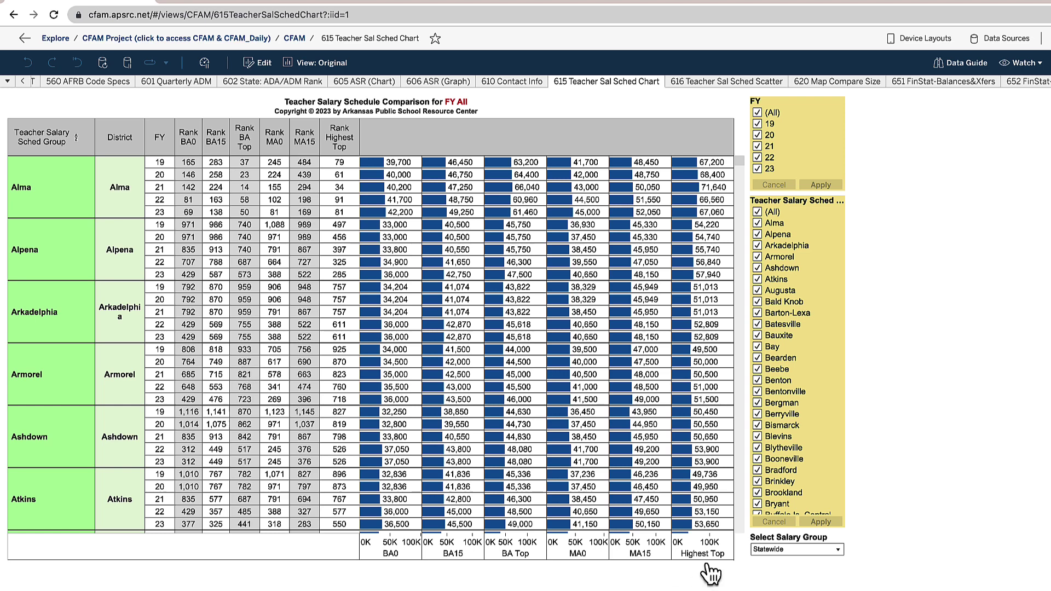
{"action": "left_click", "coordinate": [838, 551]}
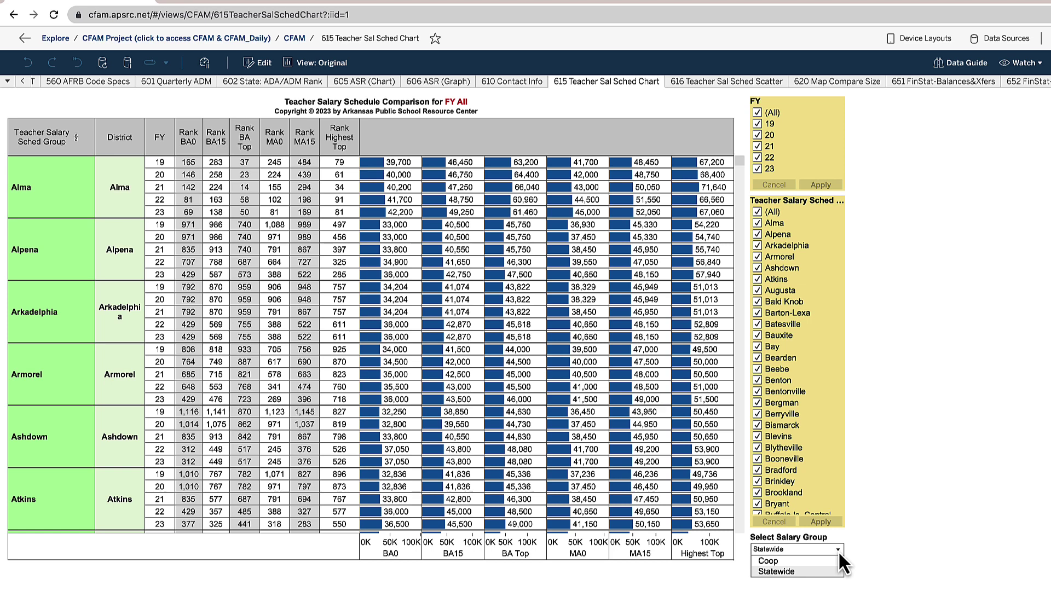
{"action": "left_click", "coordinate": [802, 562]}
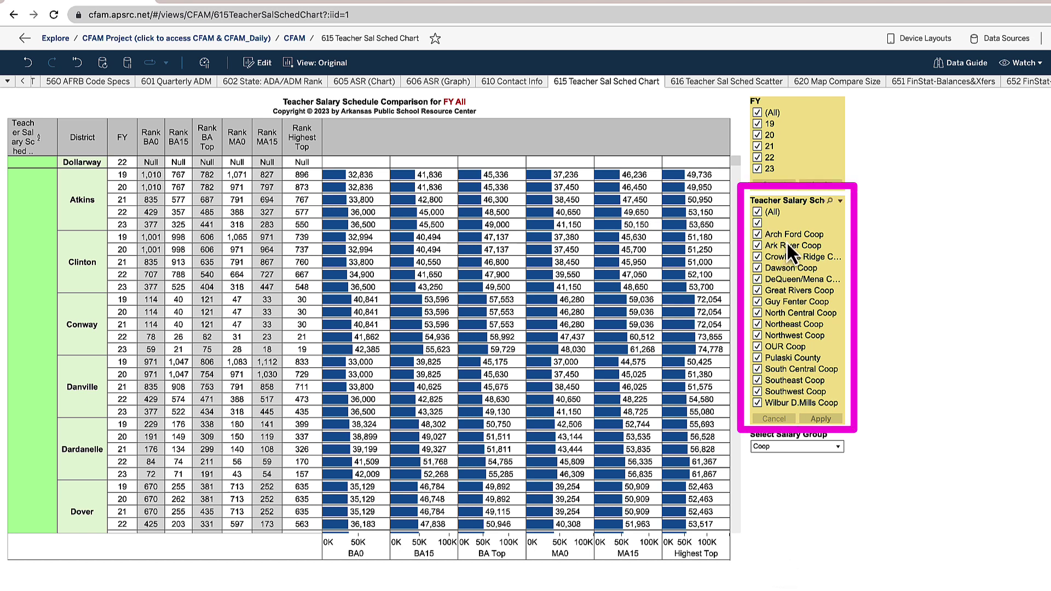
Filter the co-op list to Crowley's Ridge Coop only and review districts like Armorel and Bay.
{"action": "left_click", "coordinate": [757, 212]}
{"action": "left_click", "coordinate": [756, 257]}
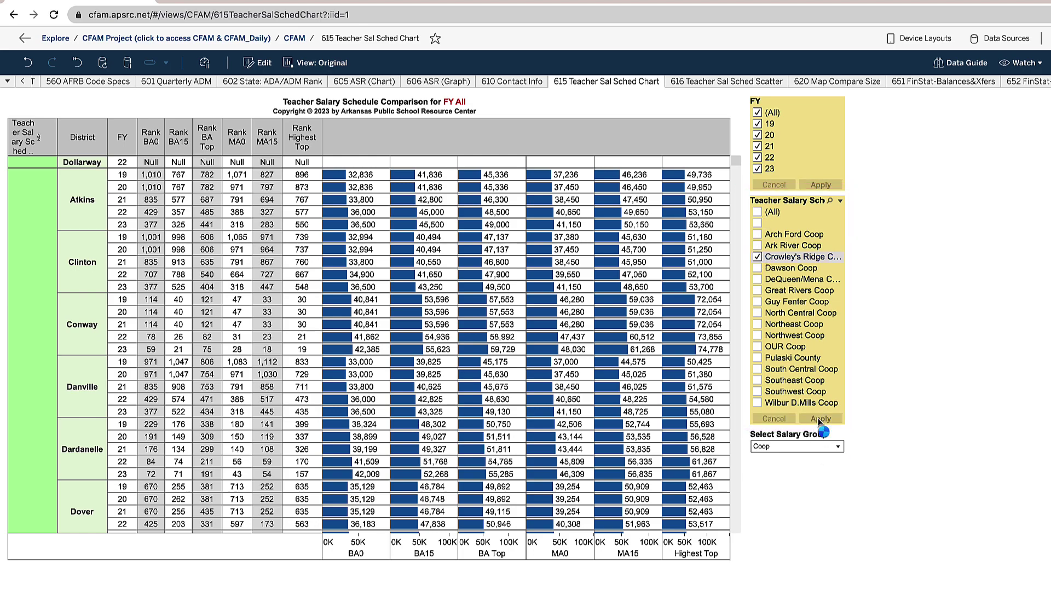
{"action": "left_click", "coordinate": [820, 418]}
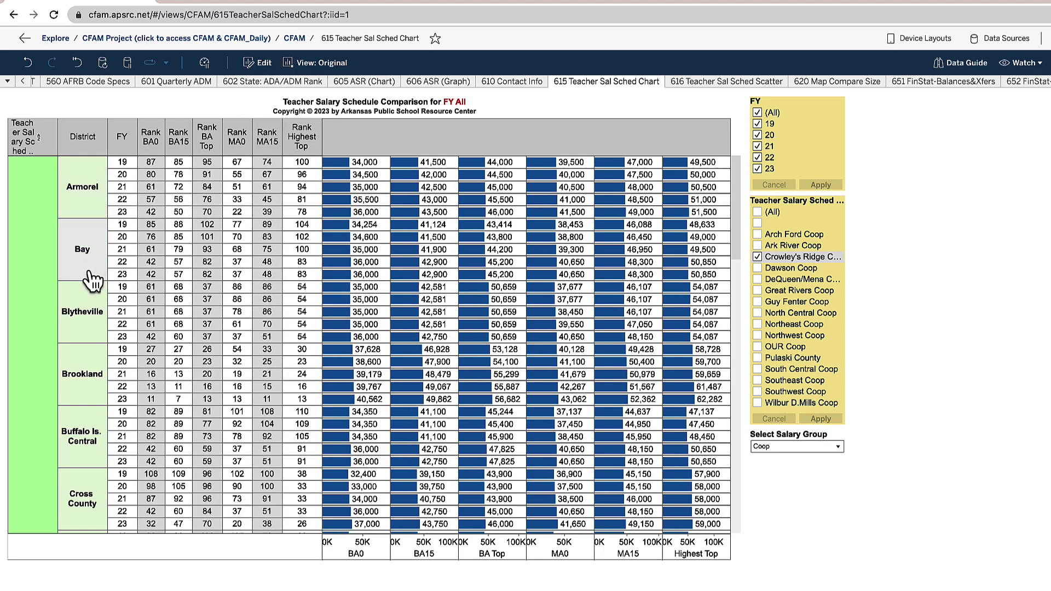
{"action": "scroll", "coordinate": [90, 276], "scroll_direction": "down", "scroll_amount": 1}
{"action": "scroll", "coordinate": [92, 280], "scroll_direction": "down", "scroll_amount": 6}
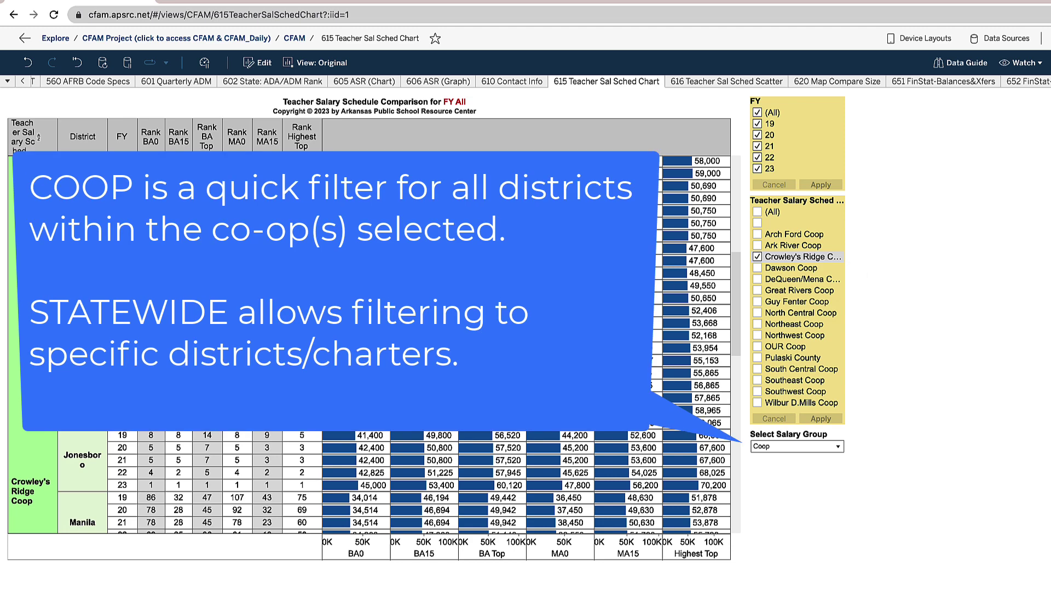
{"action": "scroll", "coordinate": [367, 476], "scroll_direction": "up", "scroll_amount": 5}
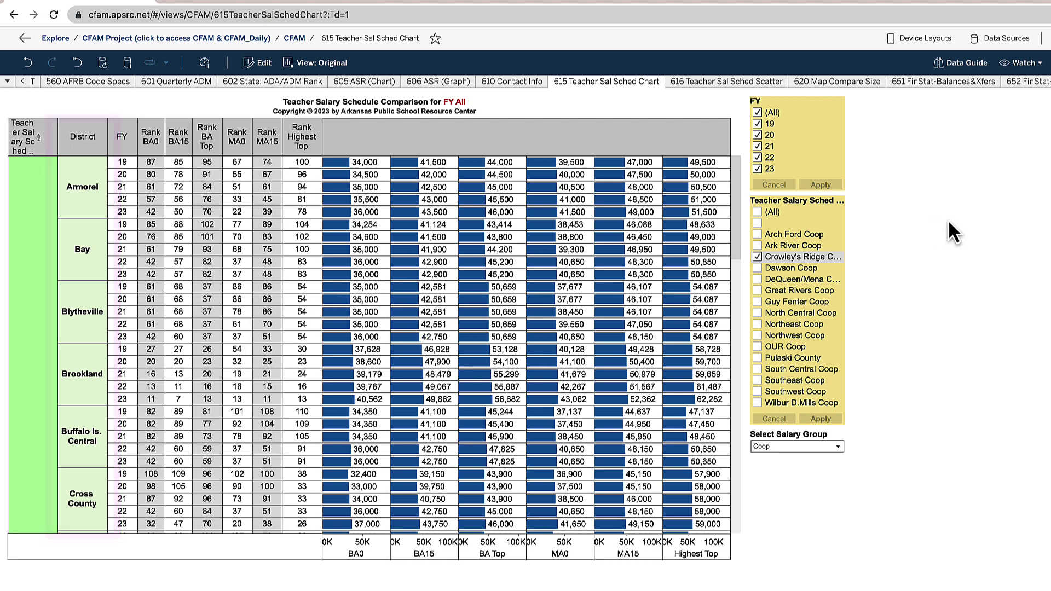
Add Northeast Coop to the co-op filter alongside Crowley's Ridge Coop and review the table.
{"action": "left_click", "coordinate": [757, 324]}
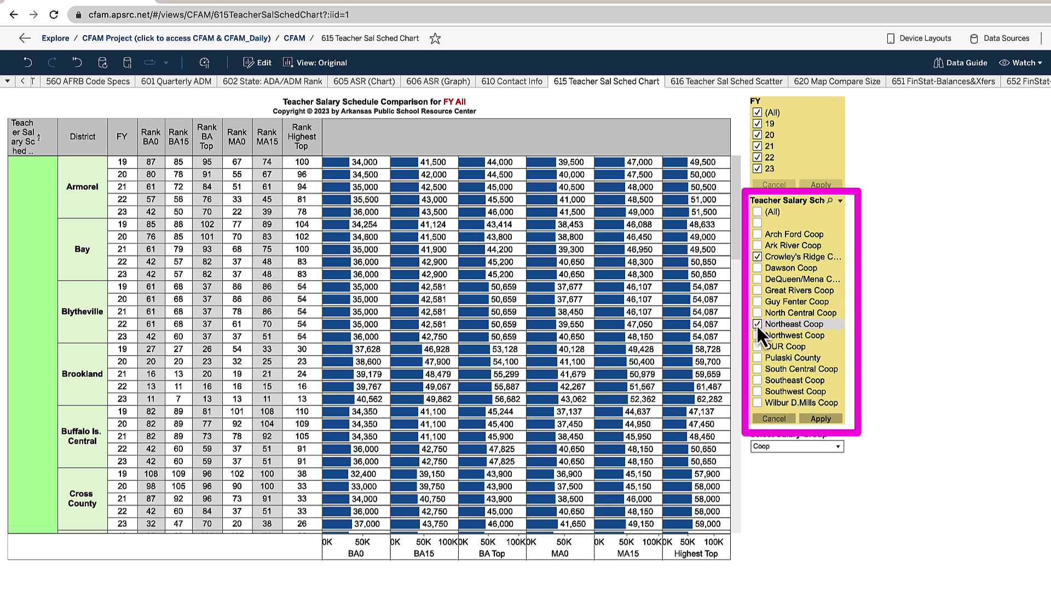
{"action": "left_click", "coordinate": [823, 420]}
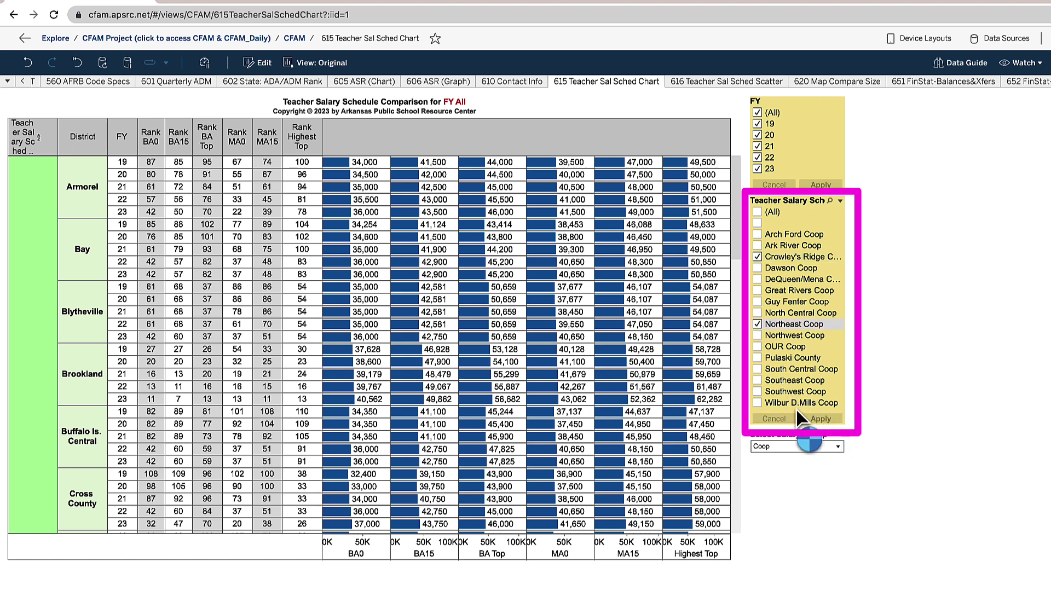
{"action": "scroll", "coordinate": [186, 377], "scroll_direction": "down", "scroll_amount": 10}
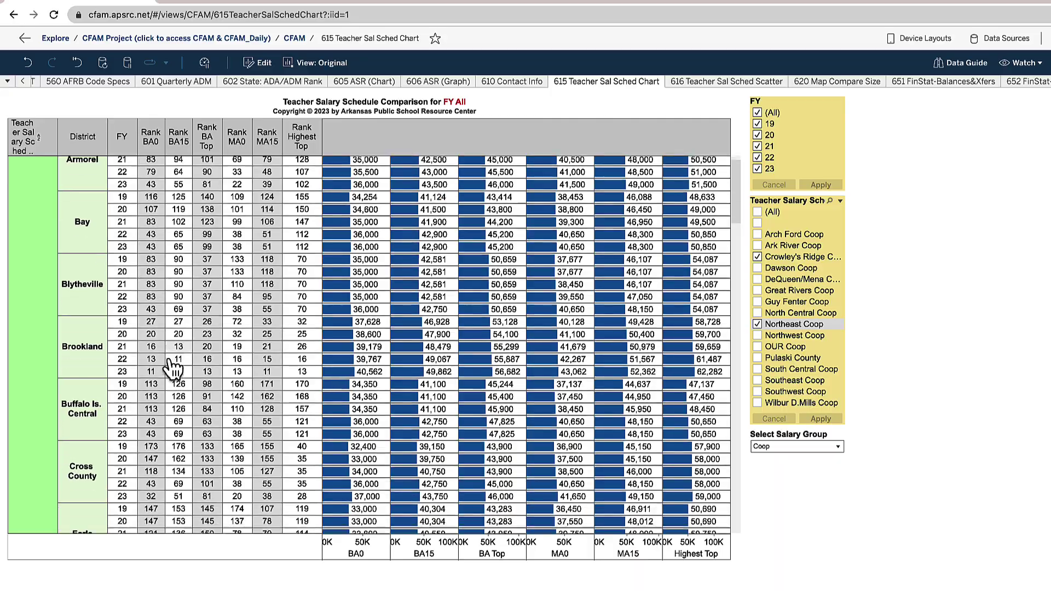
{"action": "scroll", "coordinate": [172, 365], "scroll_direction": "down", "scroll_amount": 10}
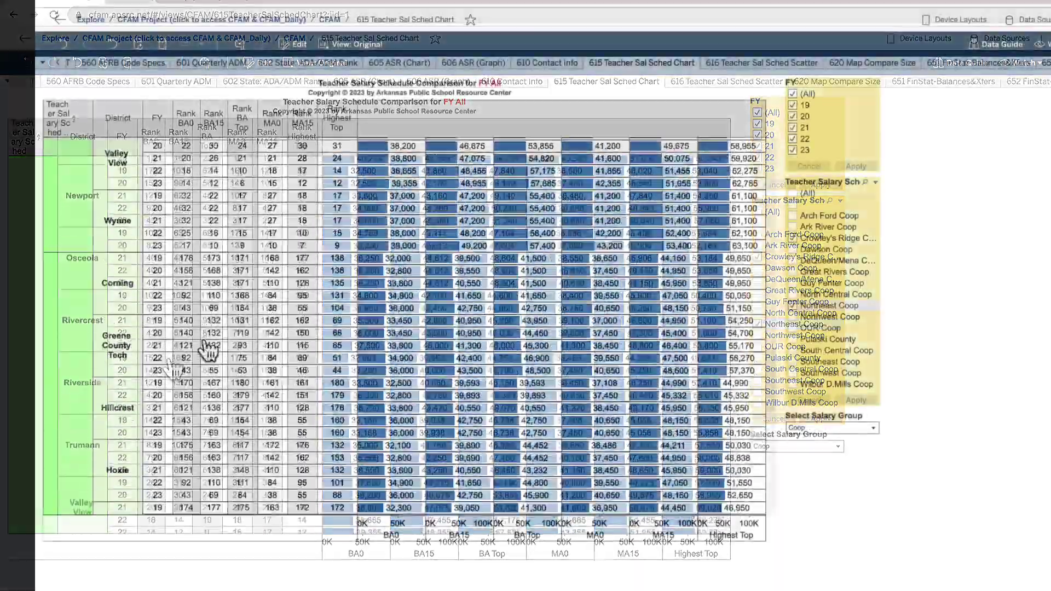
{"action": "scroll", "coordinate": [207, 350], "scroll_direction": "down", "scroll_amount": 10}
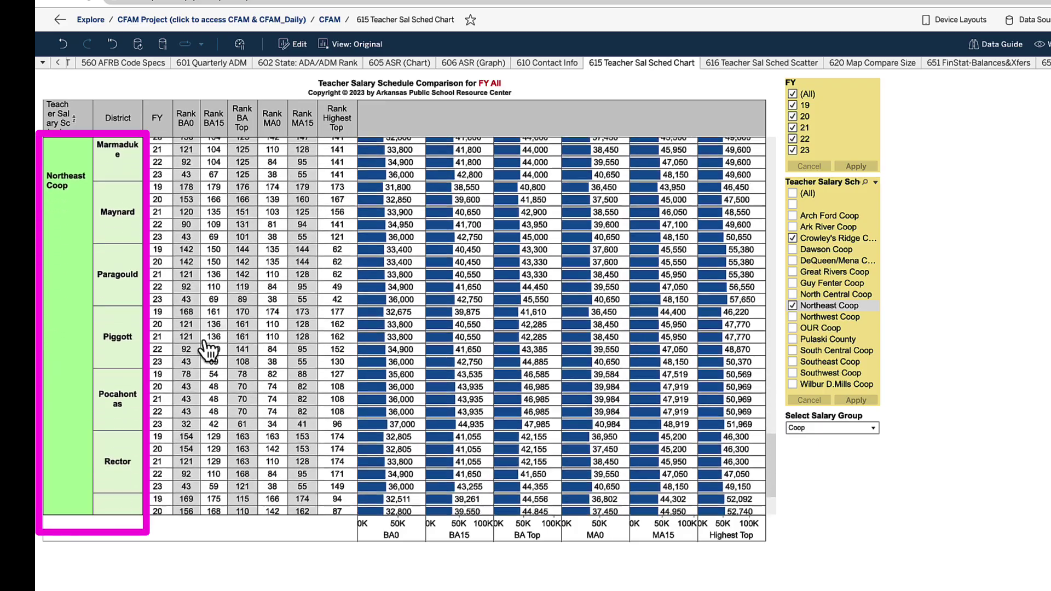
{"action": "scroll", "coordinate": [207, 350], "scroll_direction": "down", "scroll_amount": 2}
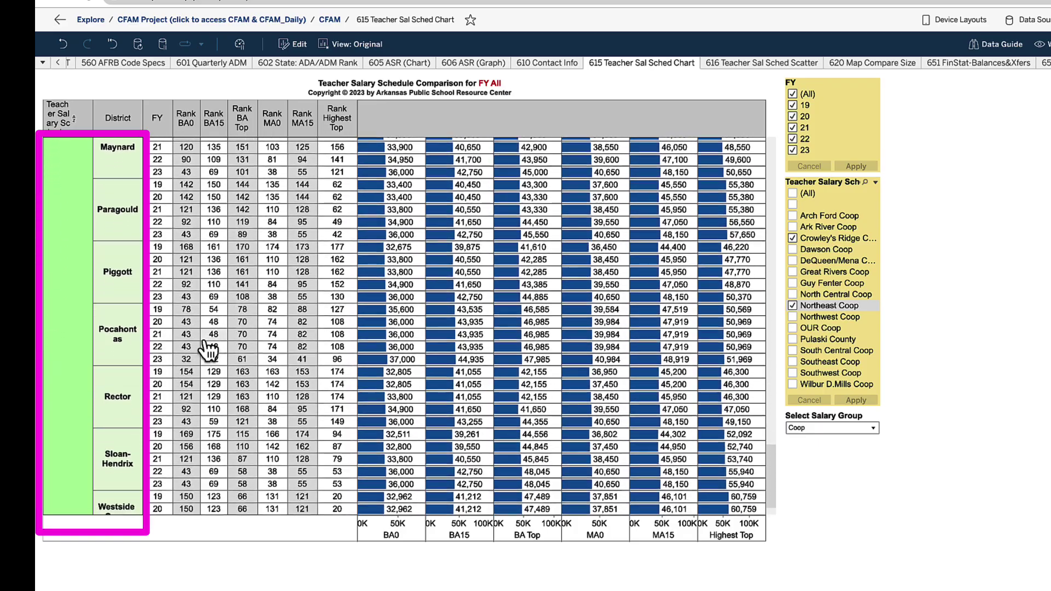
{"action": "scroll", "coordinate": [202, 307], "scroll_direction": "up", "scroll_amount": 5}
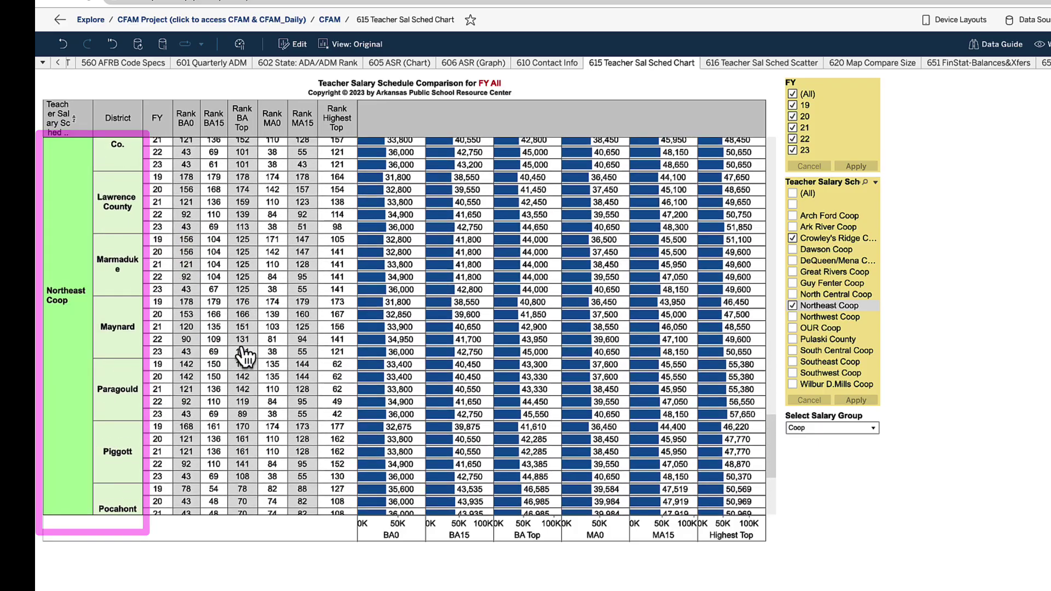
{"action": "scroll", "coordinate": [244, 353], "scroll_direction": "down", "scroll_amount": 5}
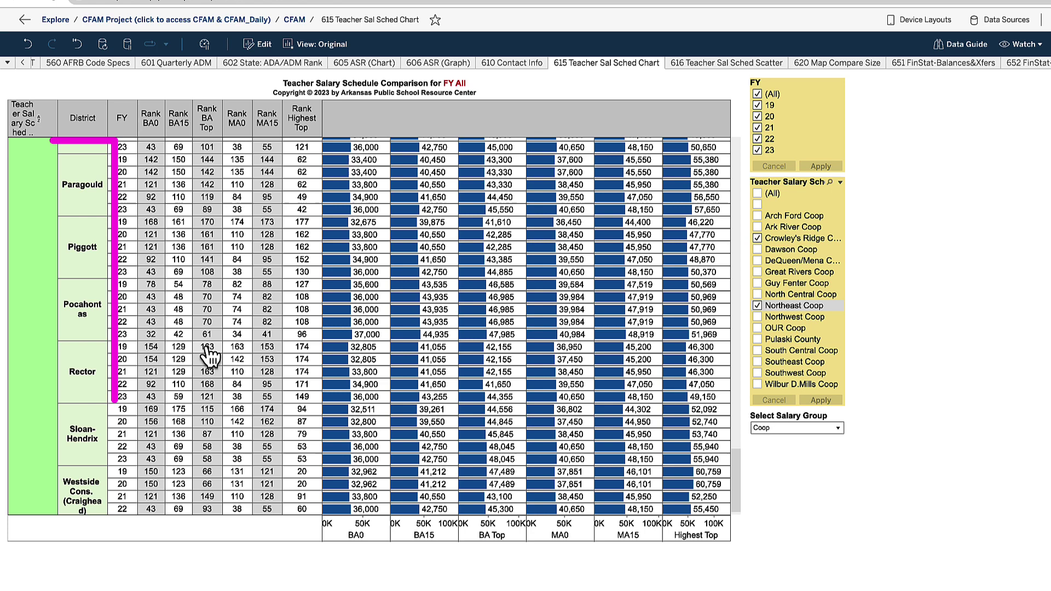
{"action": "mouse_move", "coordinate": [513, 218]}
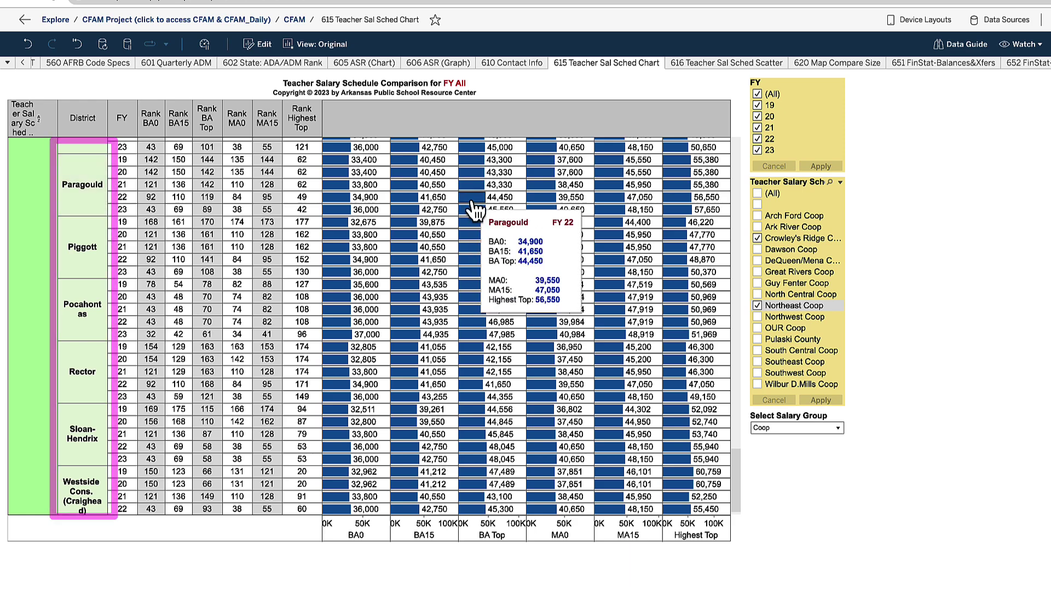
{"action": "scroll", "coordinate": [475, 210], "scroll_direction": "up", "scroll_amount": 10}
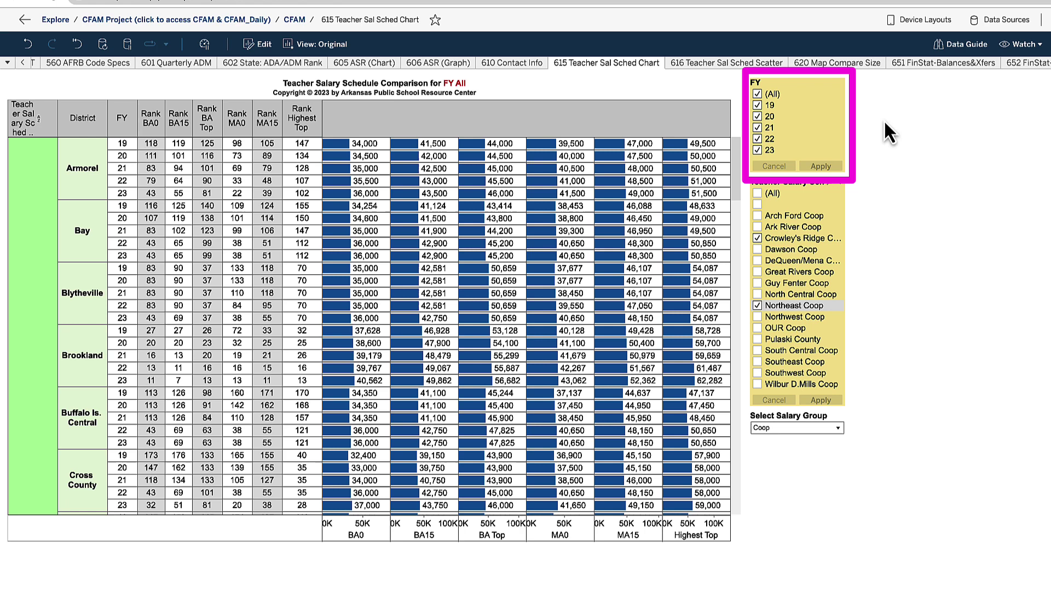
Restrict the FY filter to fiscal year 22 only.
{"action": "left_click", "coordinate": [758, 94]}
{"action": "left_click", "coordinate": [757, 139]}
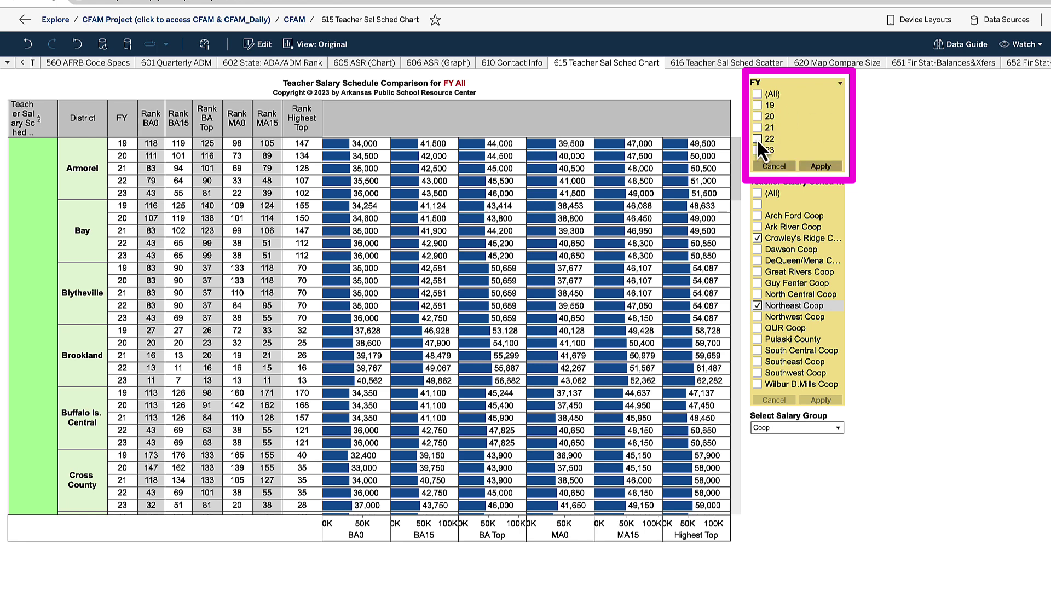
{"action": "left_click", "coordinate": [822, 166]}
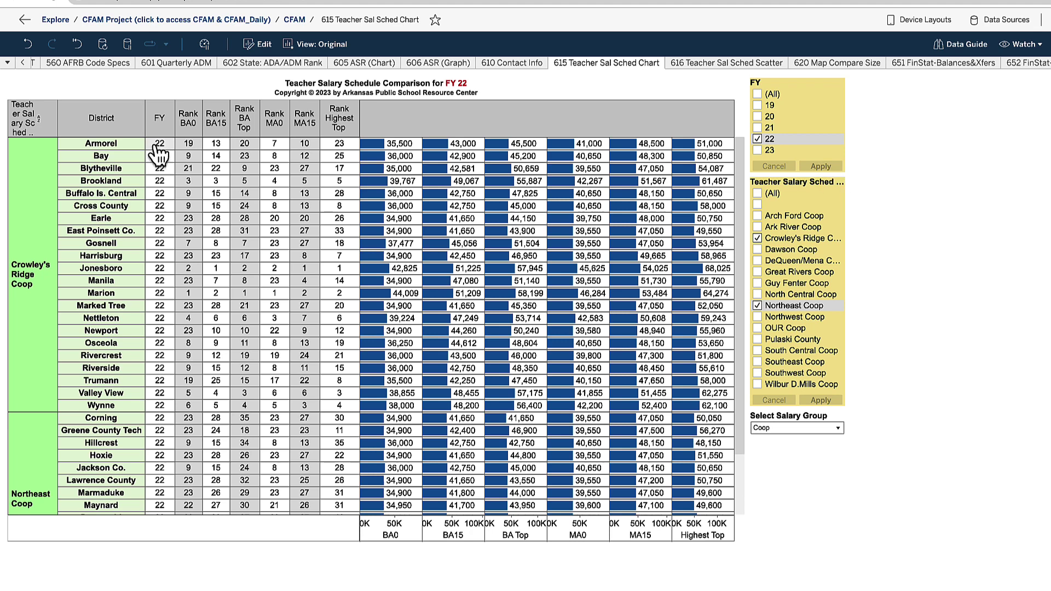
{"action": "scroll", "coordinate": [328, 153], "scroll_direction": "right", "scroll_amount": 1}
{"action": "mouse_move", "coordinate": [401, 153]}
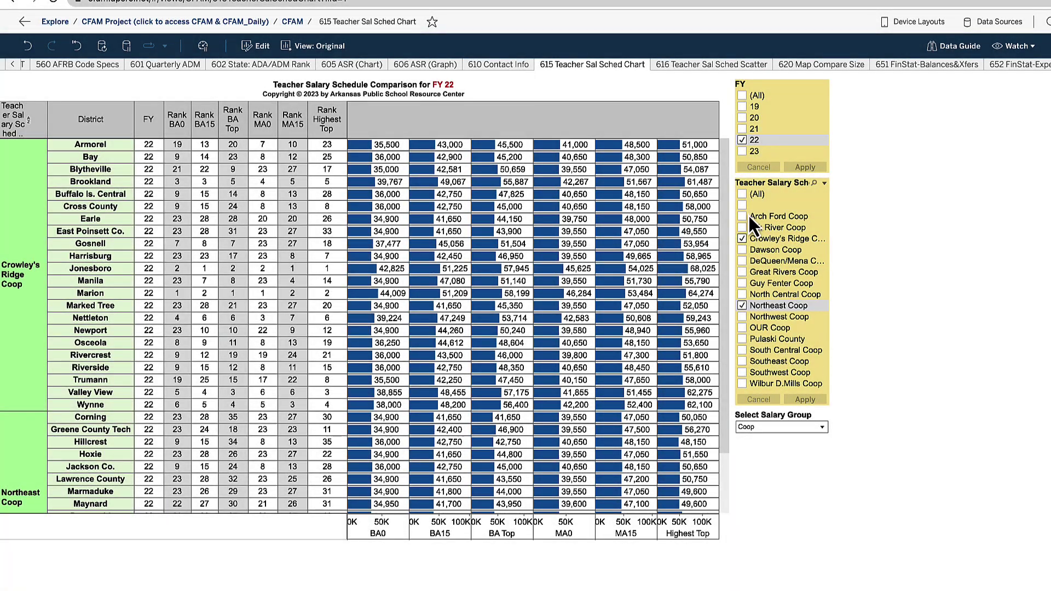
Reselect all co-ops and switch Select Salary Group to Statewide.
{"action": "left_click", "coordinate": [743, 195]}
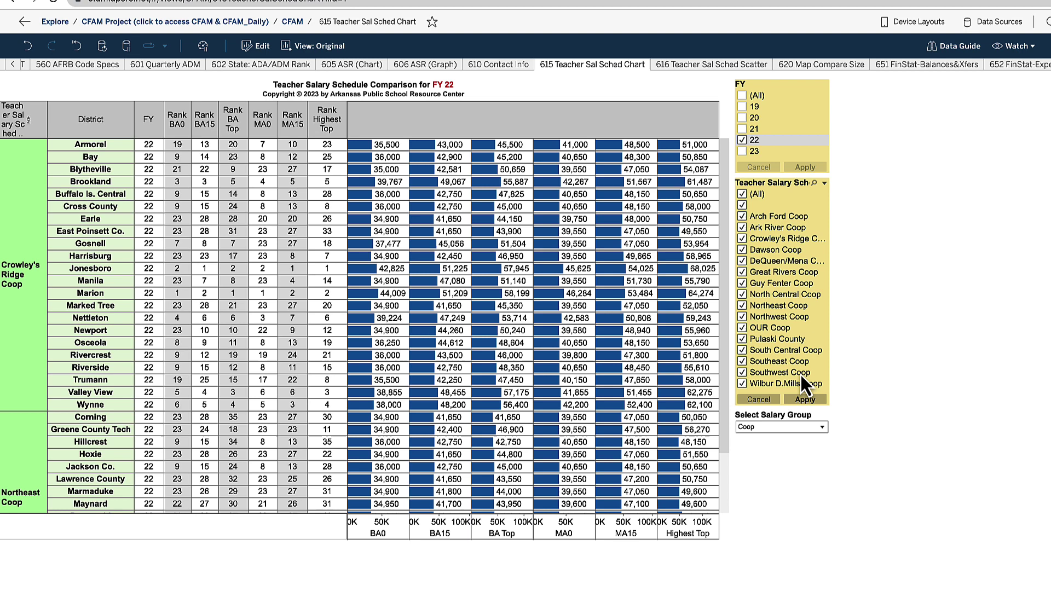
{"action": "left_click", "coordinate": [822, 427]}
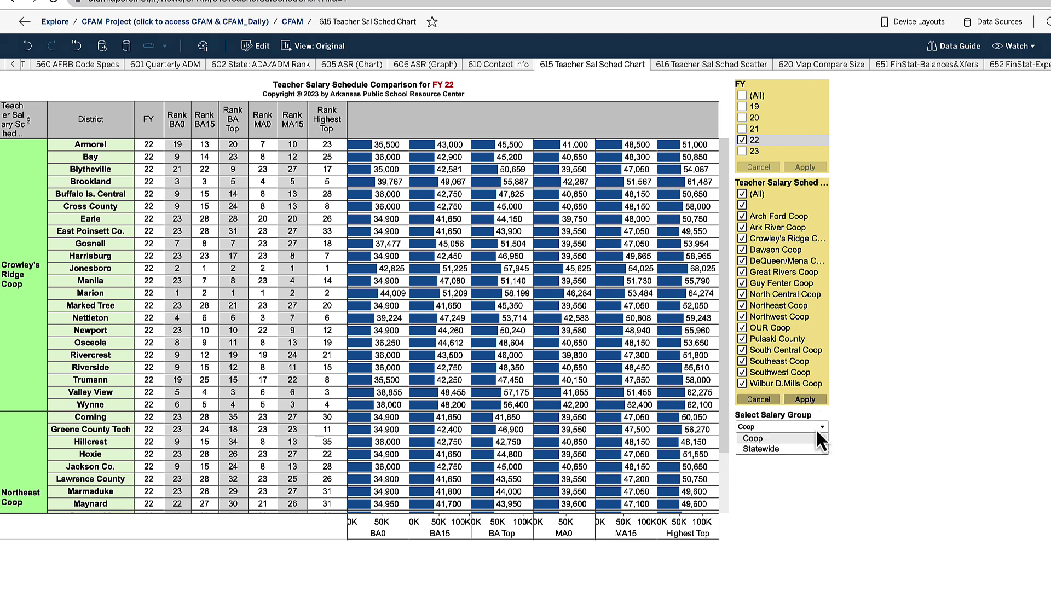
{"action": "left_click", "coordinate": [777, 449]}
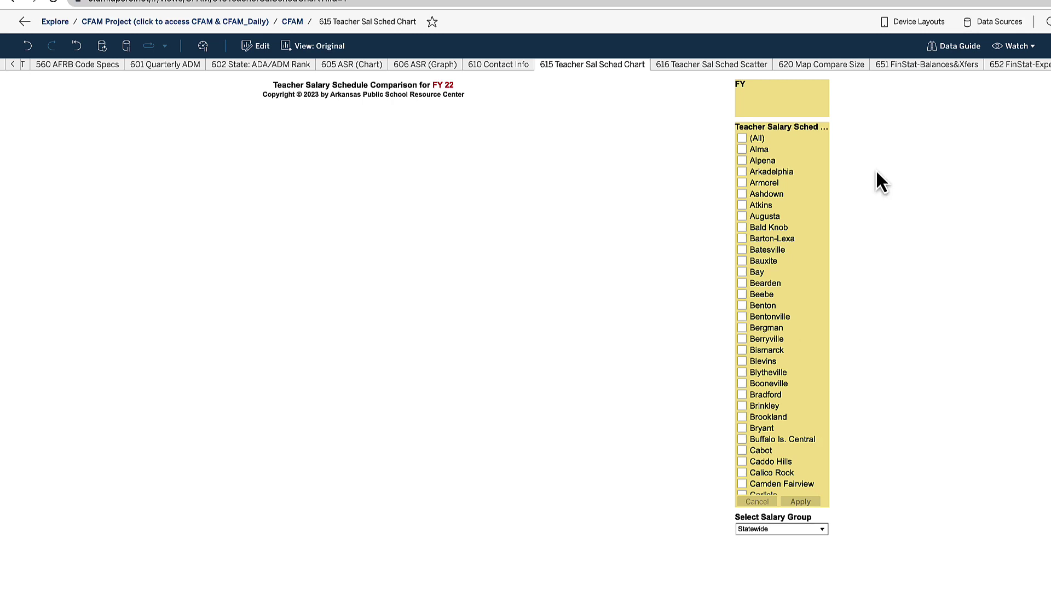
{"action": "left_click_drag", "start_coordinate": [823, 169], "coordinate": [825, 179]}
{"action": "scroll", "coordinate": [828, 173], "scroll_direction": "up", "scroll_amount": 1}
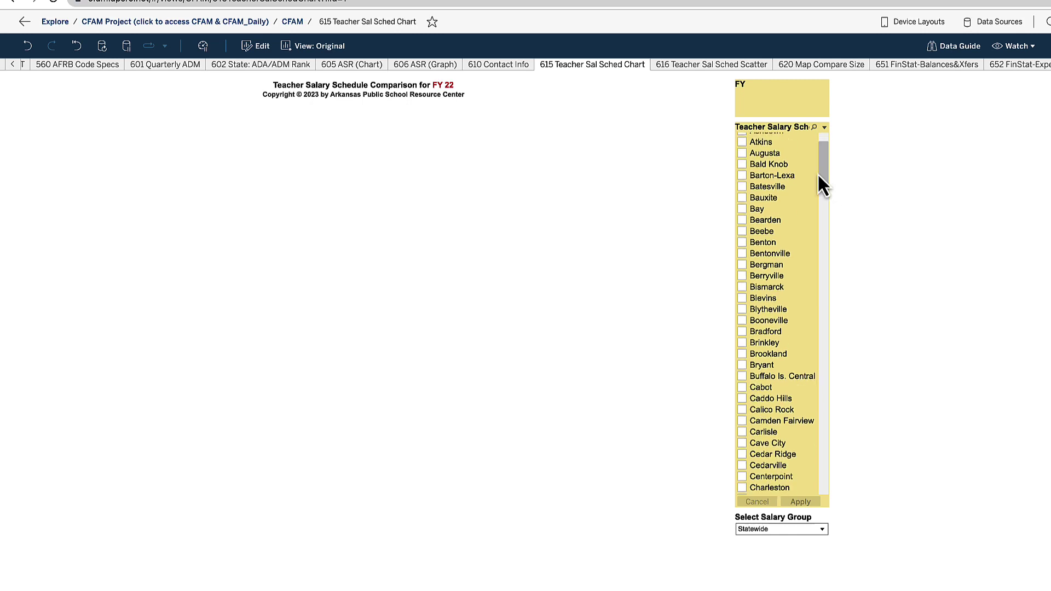
{"action": "scroll", "coordinate": [824, 164], "scroll_direction": "up", "scroll_amount": 3}
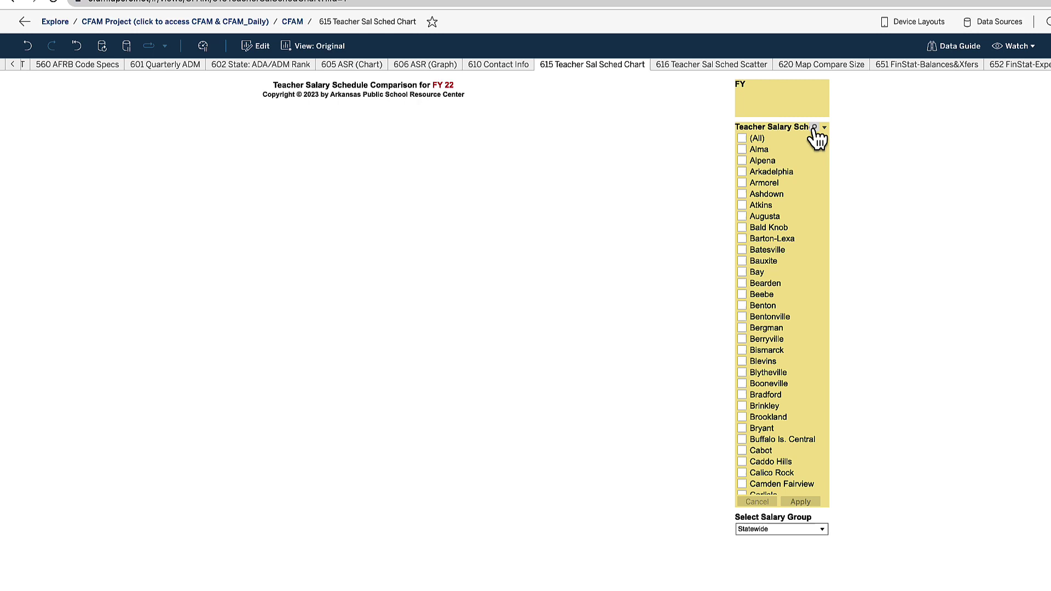
Search the district filter and add Greene County Tech and Jonesboro to the table.
{"action": "left_click", "coordinate": [814, 127]}
{"action": "type", "text": "greene"}
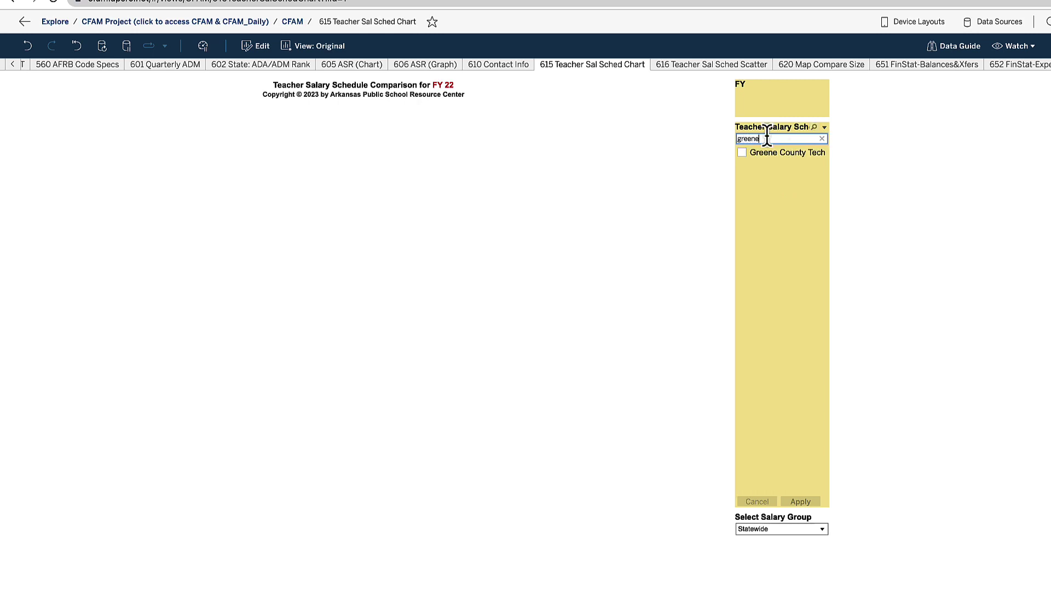
{"action": "left_click", "coordinate": [742, 153]}
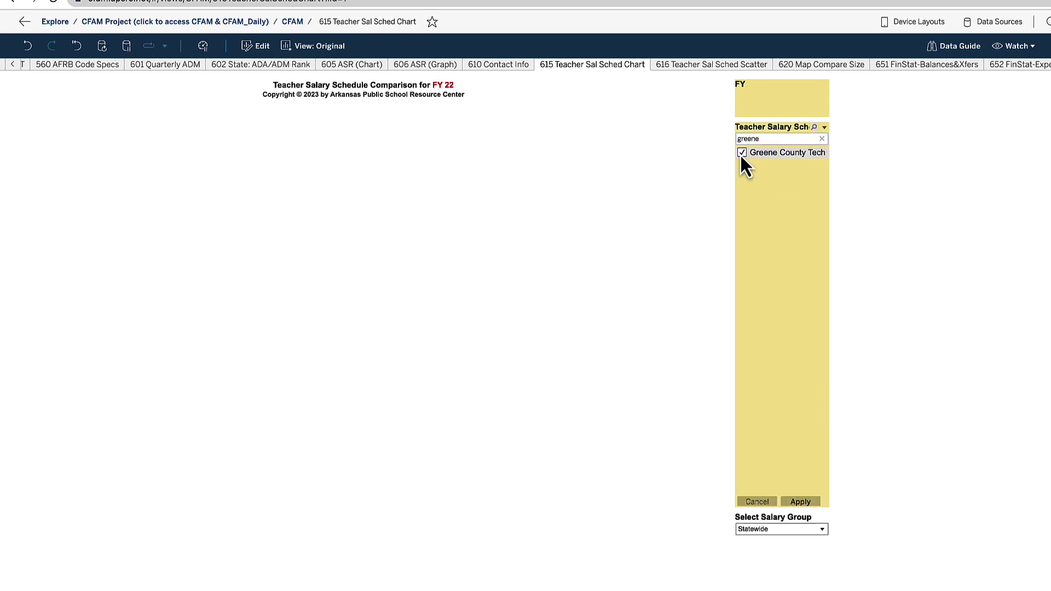
{"action": "left_click", "coordinate": [806, 508]}
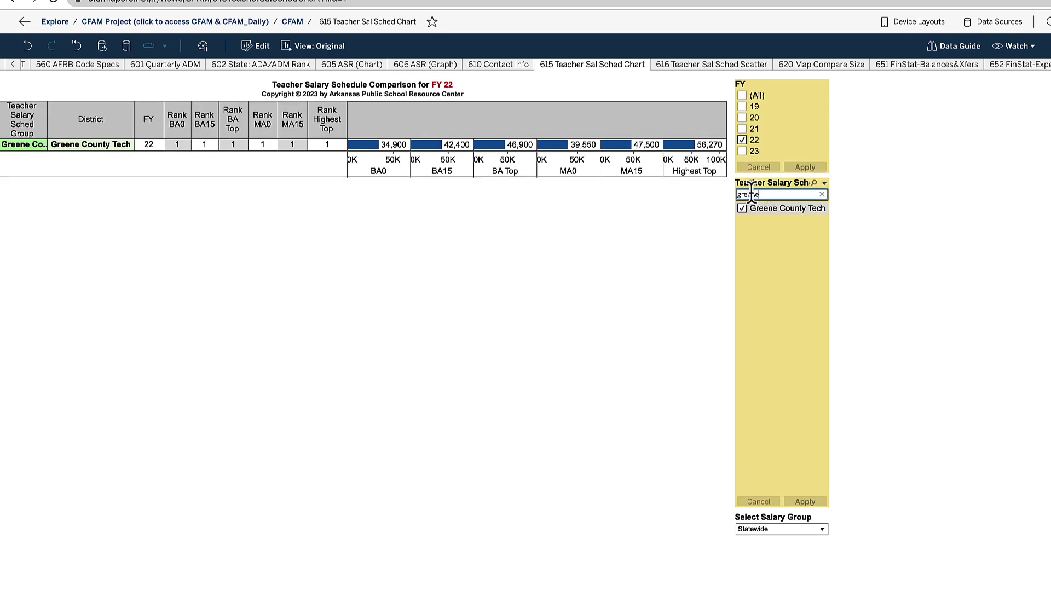
{"action": "type", "text": "jones"}
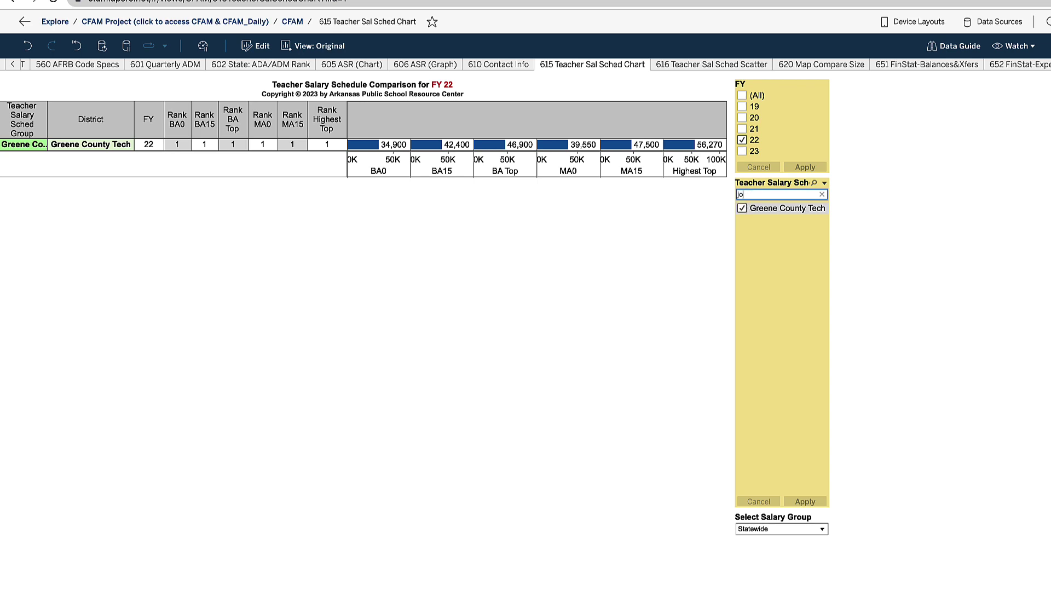
{"action": "left_click", "coordinate": [742, 210]}
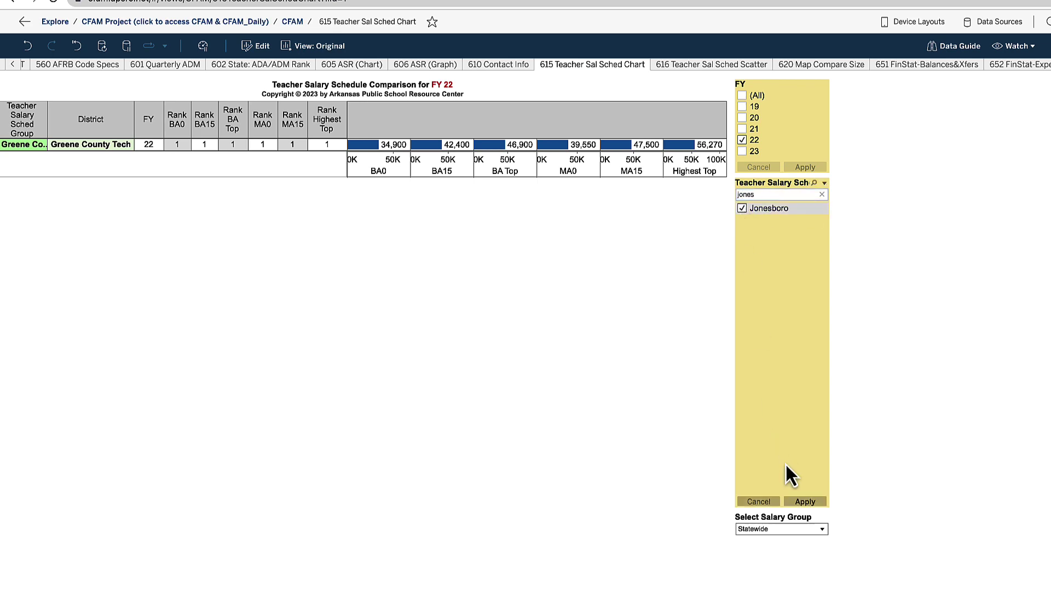
{"action": "left_click", "coordinate": [812, 506]}
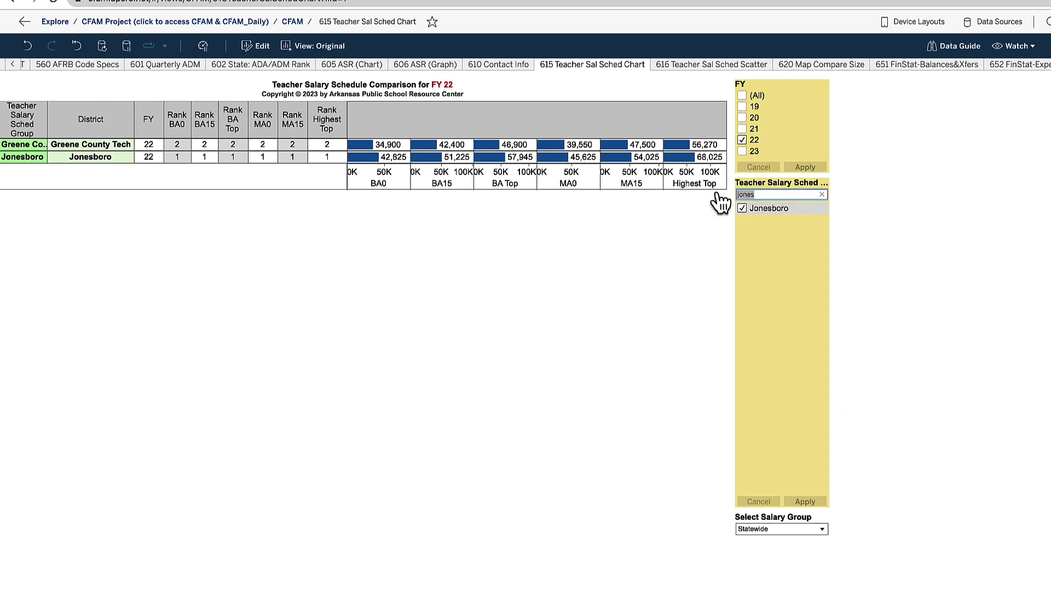
Add Marion and Nettleton to the compared districts.
{"action": "type", "text": "marion"}
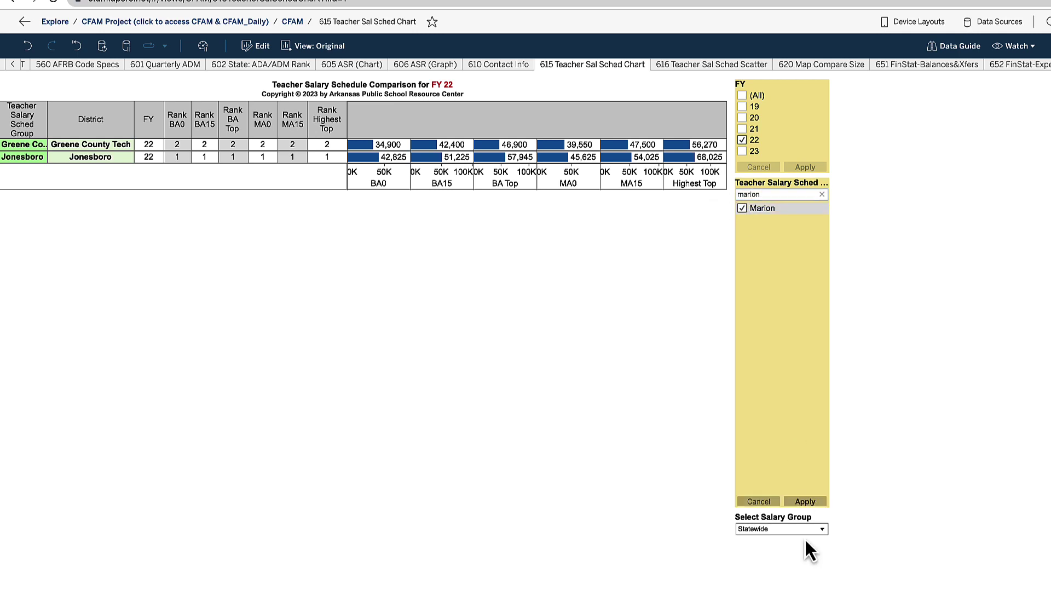
{"action": "left_click", "coordinate": [806, 502]}
{"action": "type", "text": "nett"}
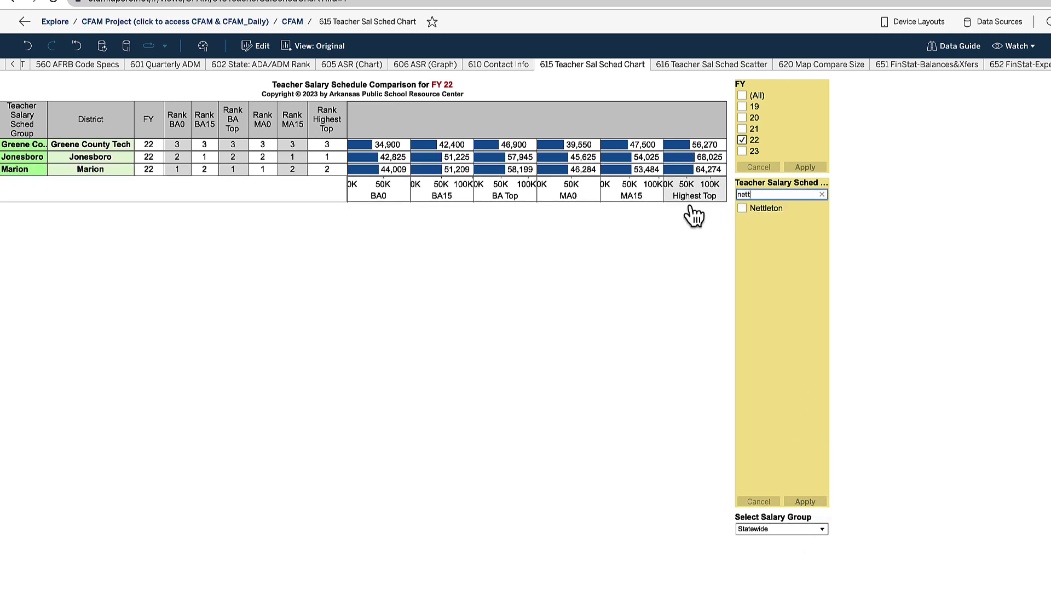
{"action": "left_click", "coordinate": [741, 209]}
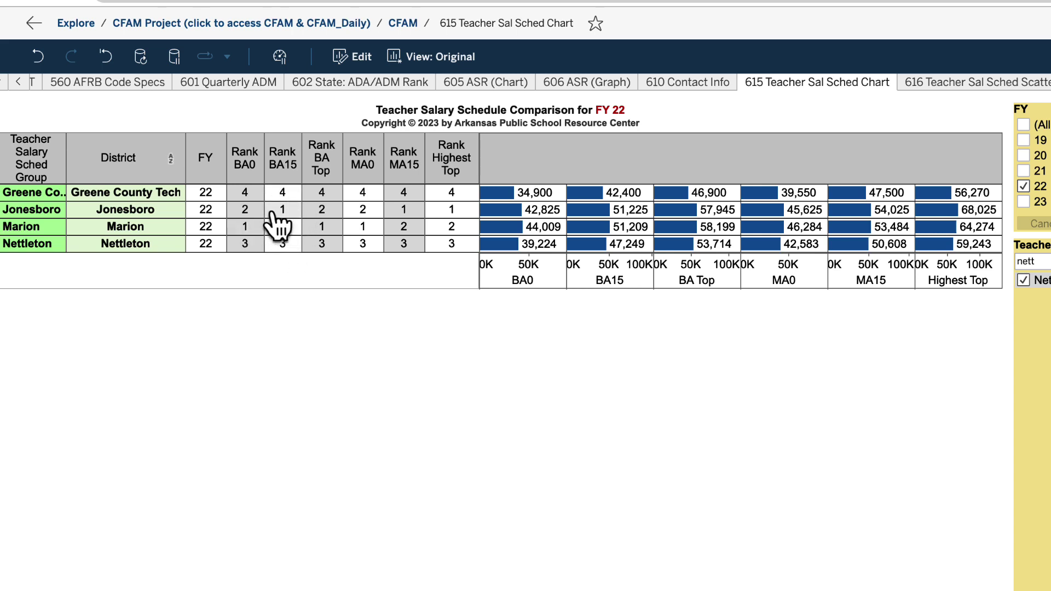
{"action": "mouse_move", "coordinate": [224, 198]}
{"action": "left_mouse_down"}
{"action": "mouse_move", "coordinate": [290, 198]}
{"action": "mouse_move", "coordinate": [303, 238]}
{"action": "left_mouse_up"}
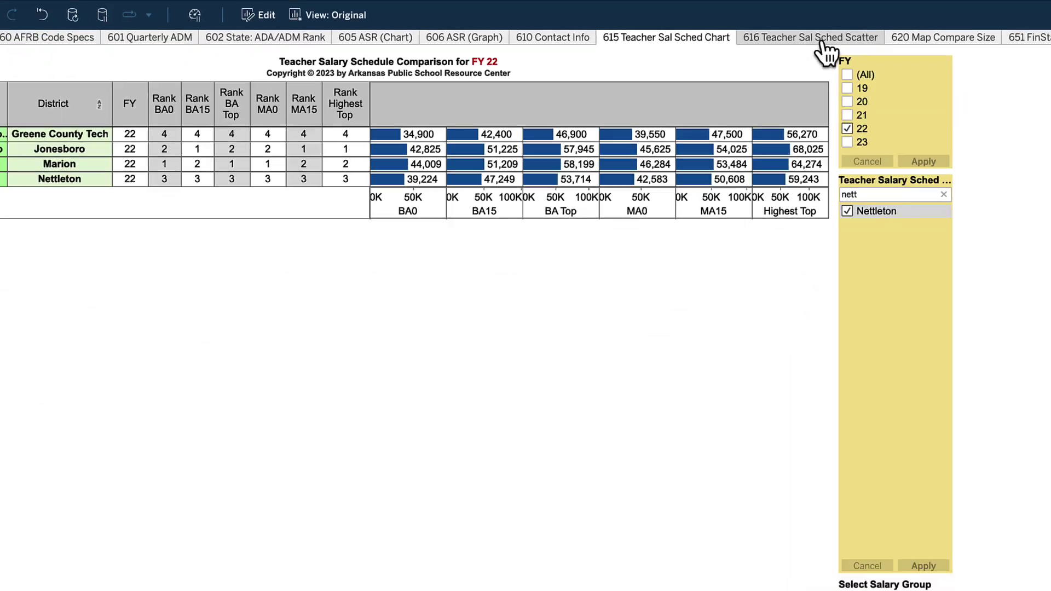
In the 616 Teacher Sal Sched Scatter, filter districts to Jonesboro, Greene County Tech, Marion and Nettleton.
{"action": "left_click", "coordinate": [823, 42]}
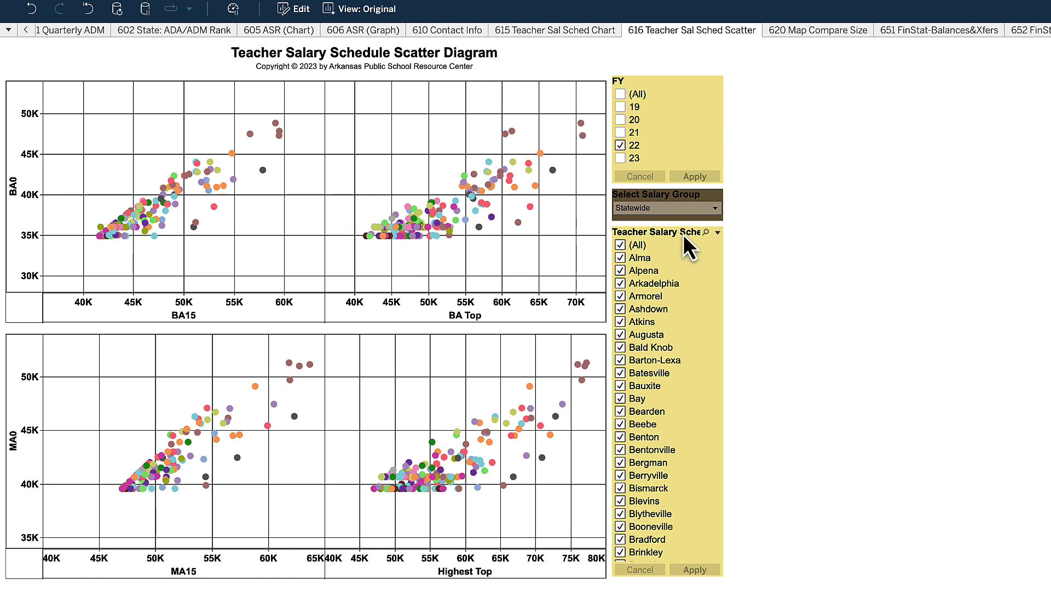
{"action": "left_click", "coordinate": [705, 245]}
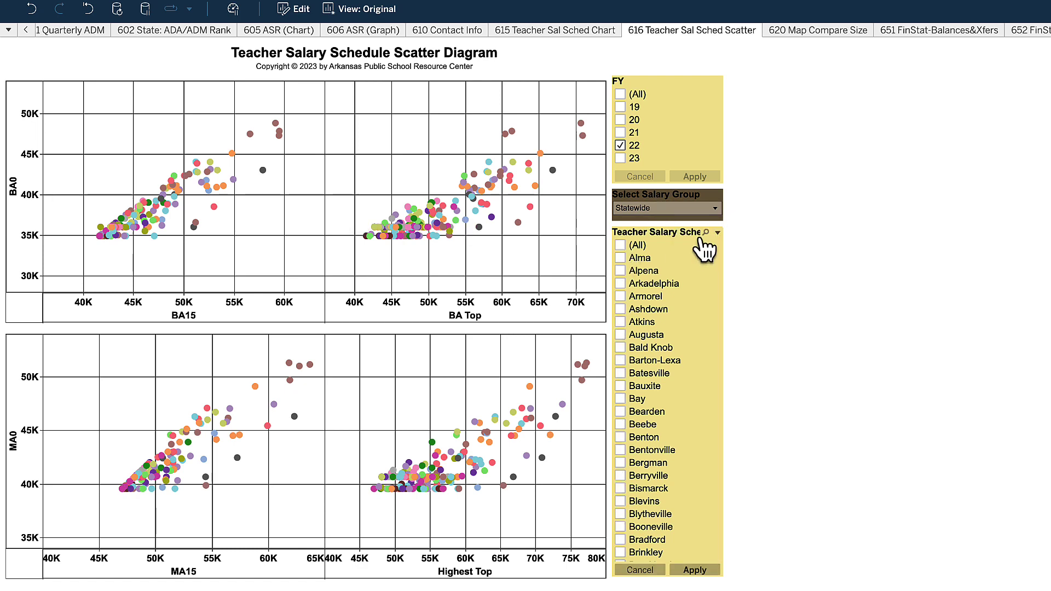
{"action": "left_click", "coordinate": [705, 232]}
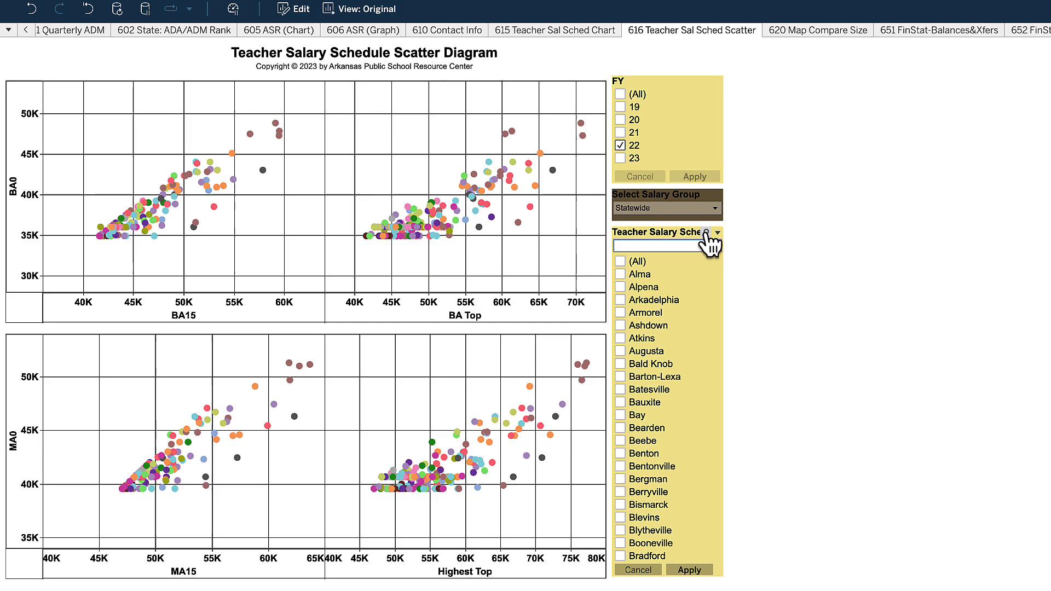
{"action": "type", "text": "jone"}
{"action": "left_click", "coordinate": [620, 261]}
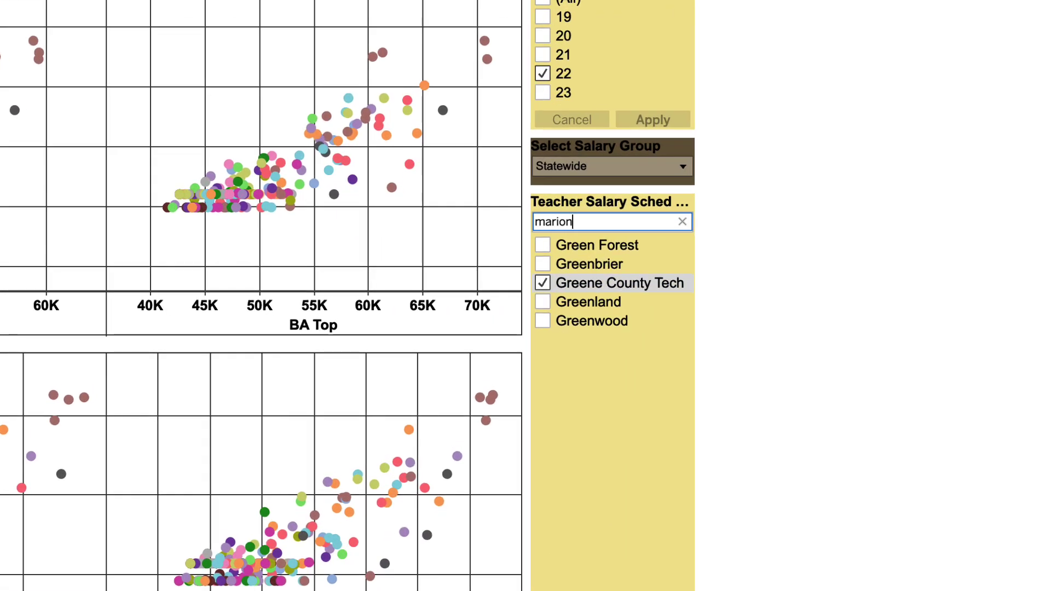
{"action": "left_click", "coordinate": [543, 244]}
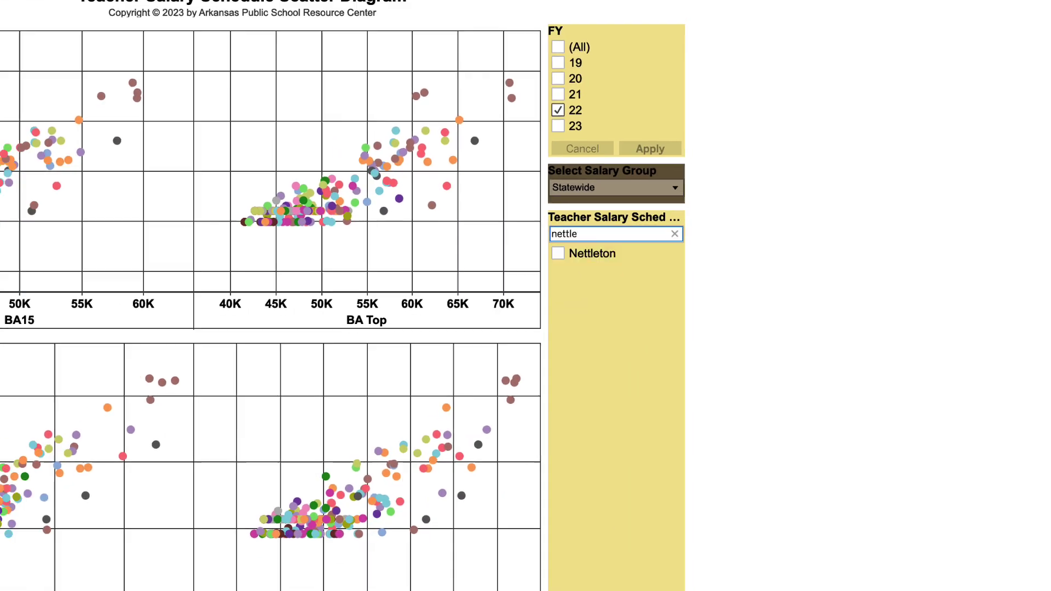
{"action": "left_click", "coordinate": [652, 558]}
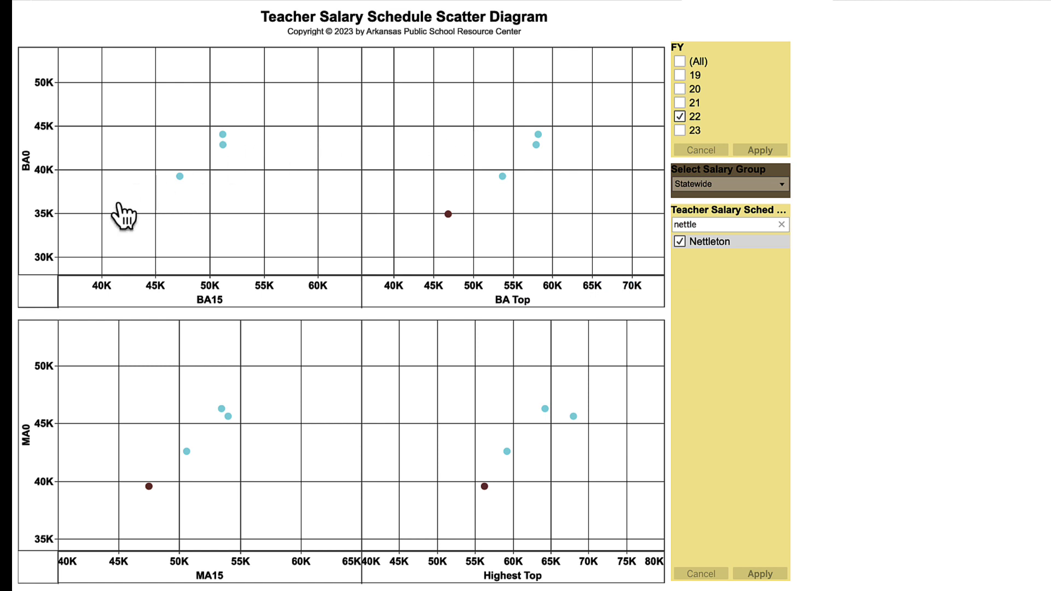
{"action": "mouse_move", "coordinate": [232, 145]}
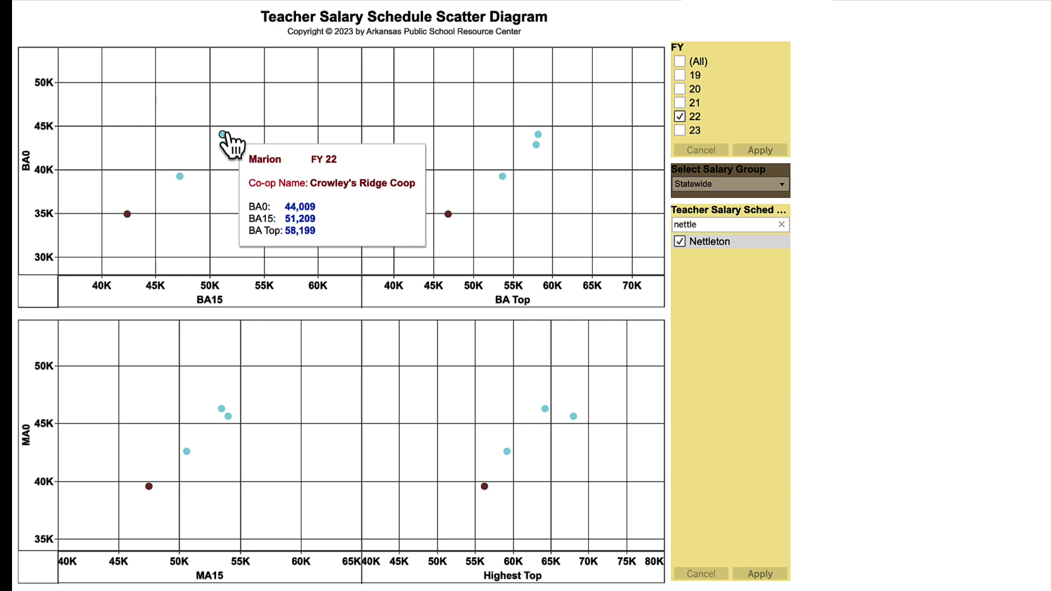
{"action": "mouse_move", "coordinate": [180, 176]}
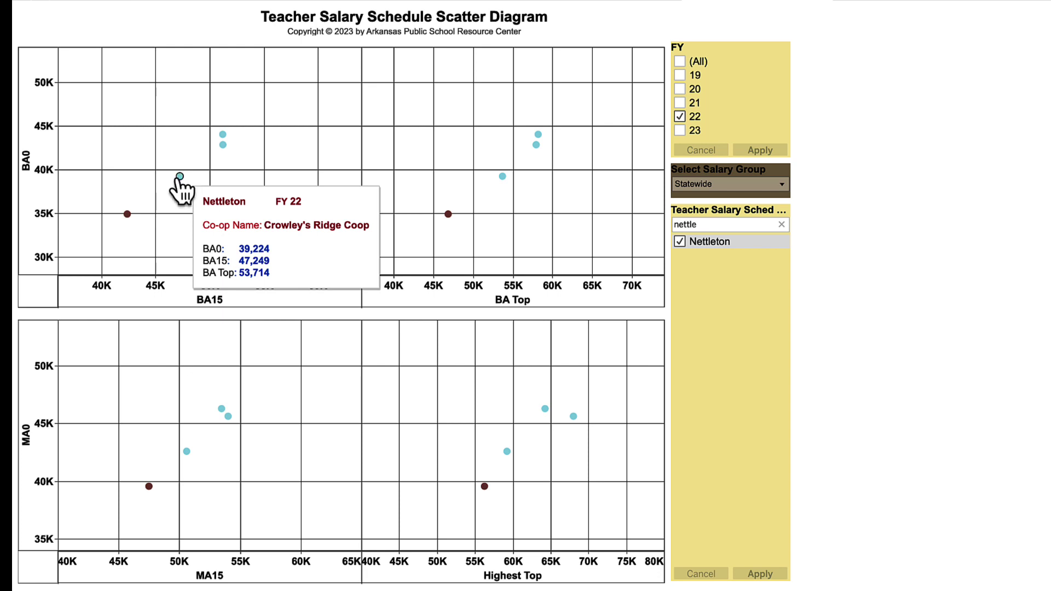
{"action": "mouse_move", "coordinate": [127, 214]}
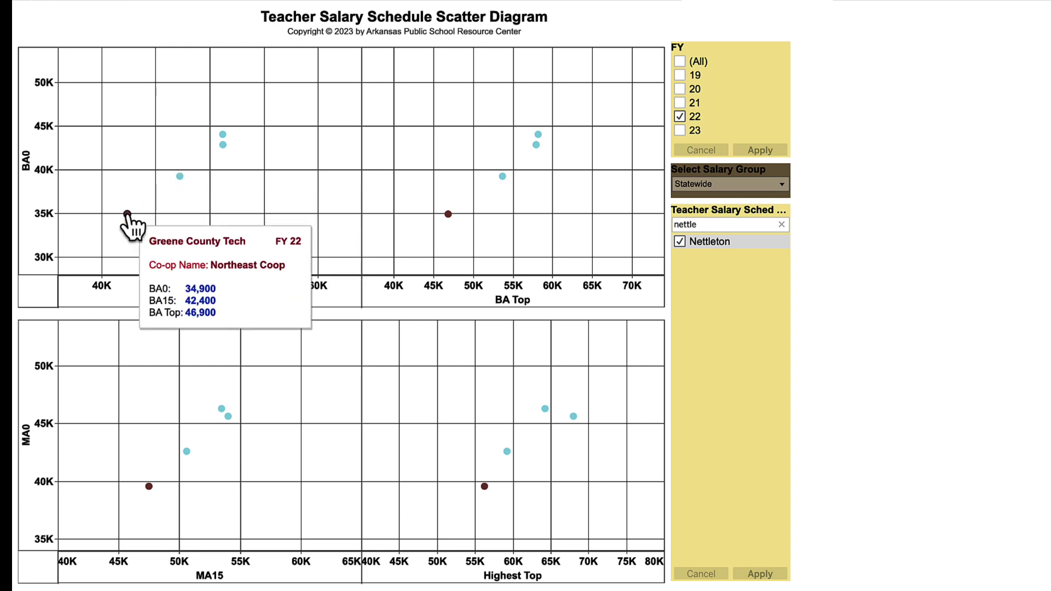